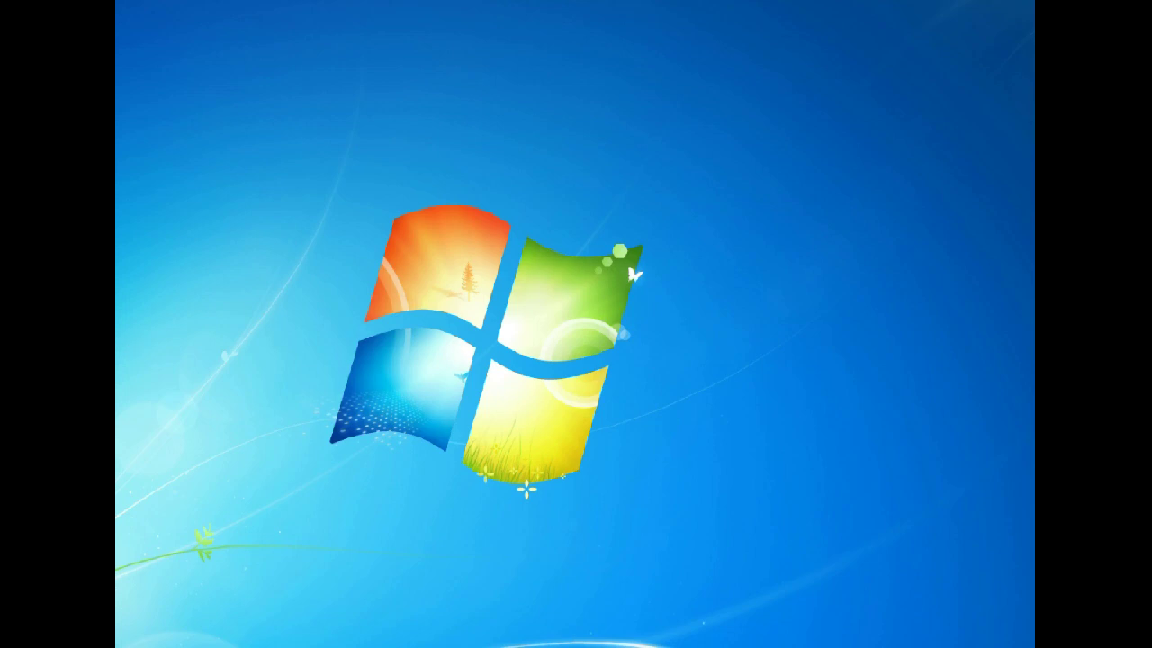
Step: Move the Rei Minimap Mod Installer 1.6.4 folder onto the desktop and open it in Explorer
{"action": "mouse_move", "coordinate": [117, 299]}
{"action": "left_mouse_down"}
{"action": "mouse_move", "coordinate": [291, 303]}
{"action": "mouse_move", "coordinate": [528, 258]}
{"action": "mouse_move", "coordinate": [544, 274]}
{"action": "left_mouse_up"}
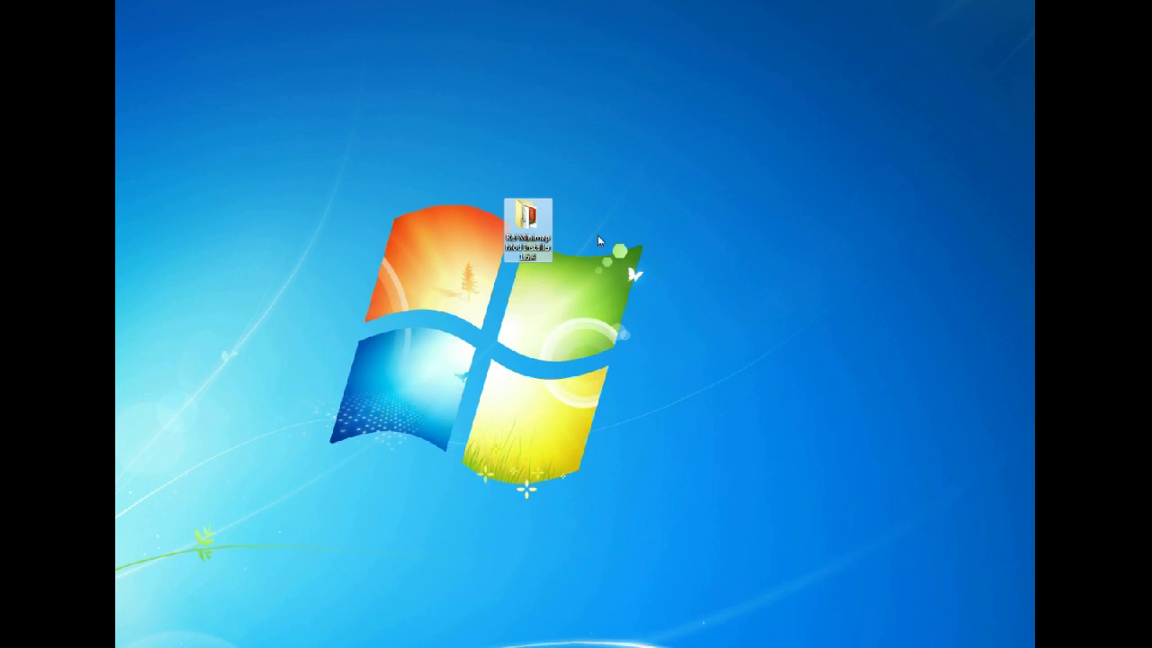
{"action": "double_click", "coordinate": [538, 235]}
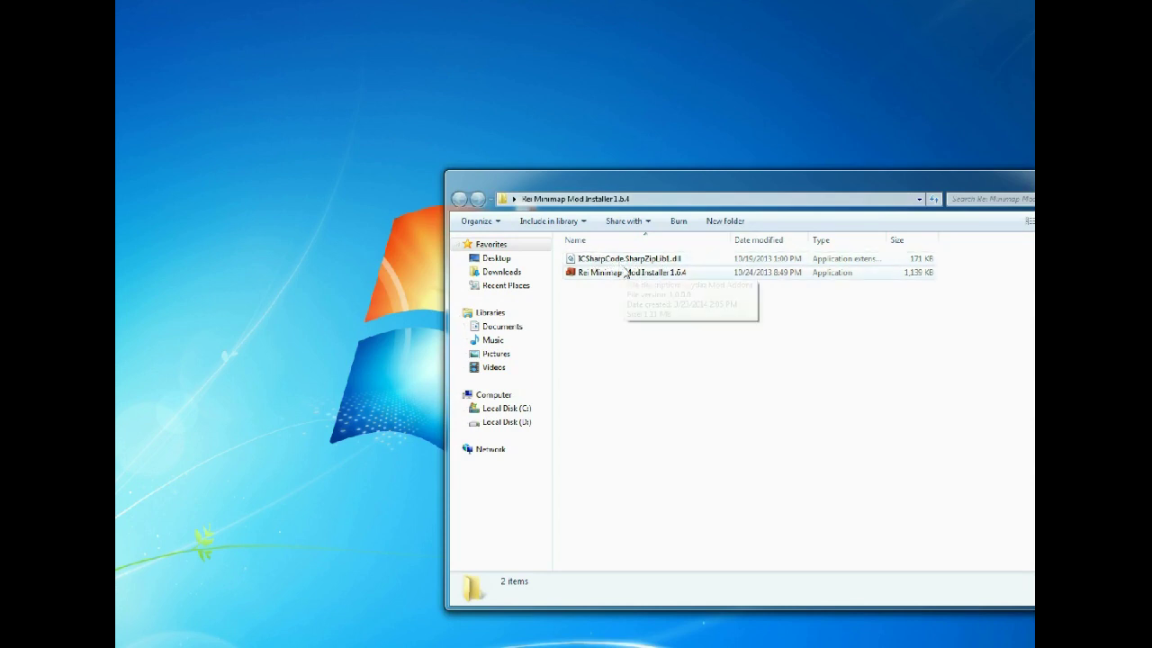
Step: Run the installer, target Minecraft version 1.6.4, and install the mod without backing up Minecraft
{"action": "double_click", "coordinate": [619, 272]}
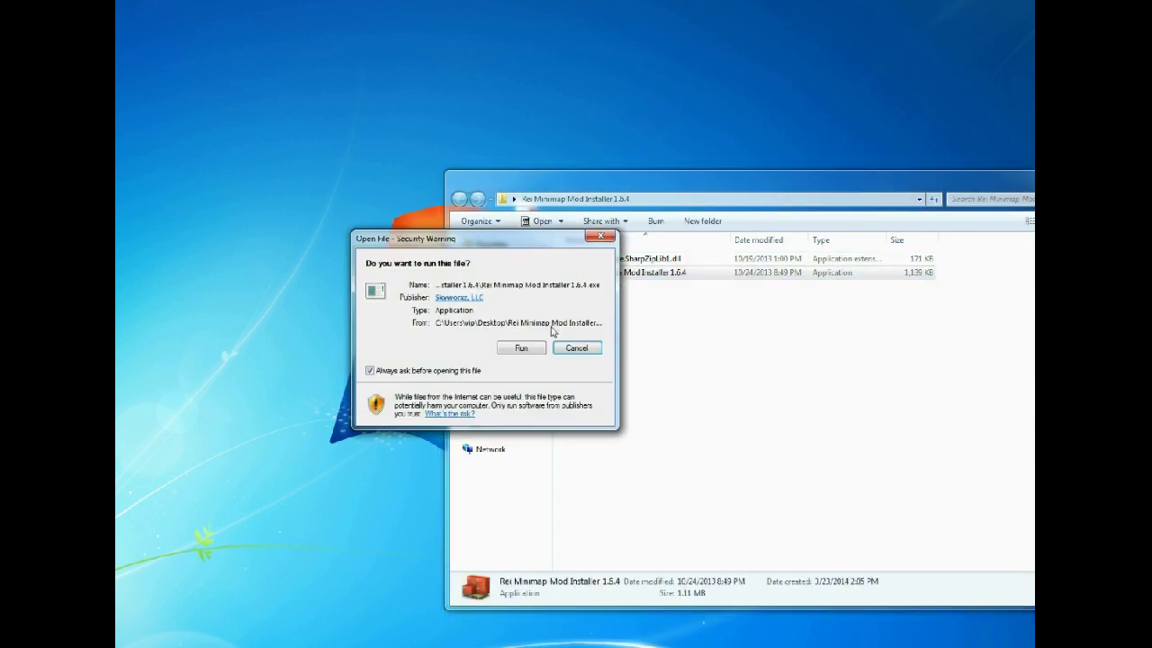
{"action": "left_click", "coordinate": [532, 347]}
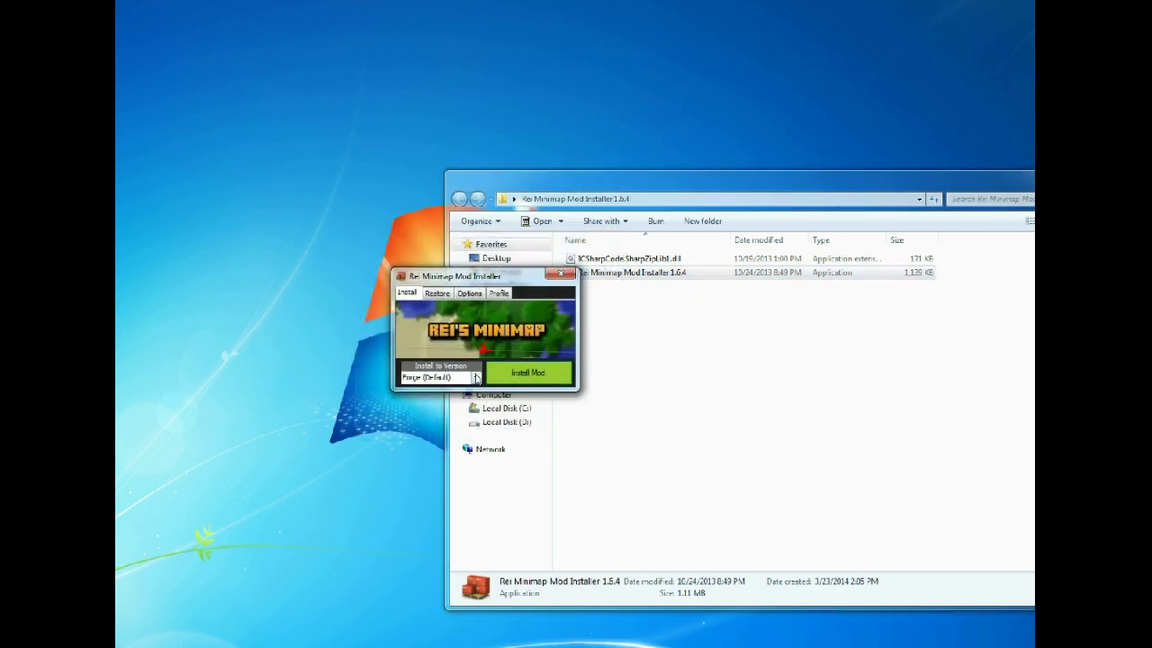
{"action": "left_click", "coordinate": [474, 377]}
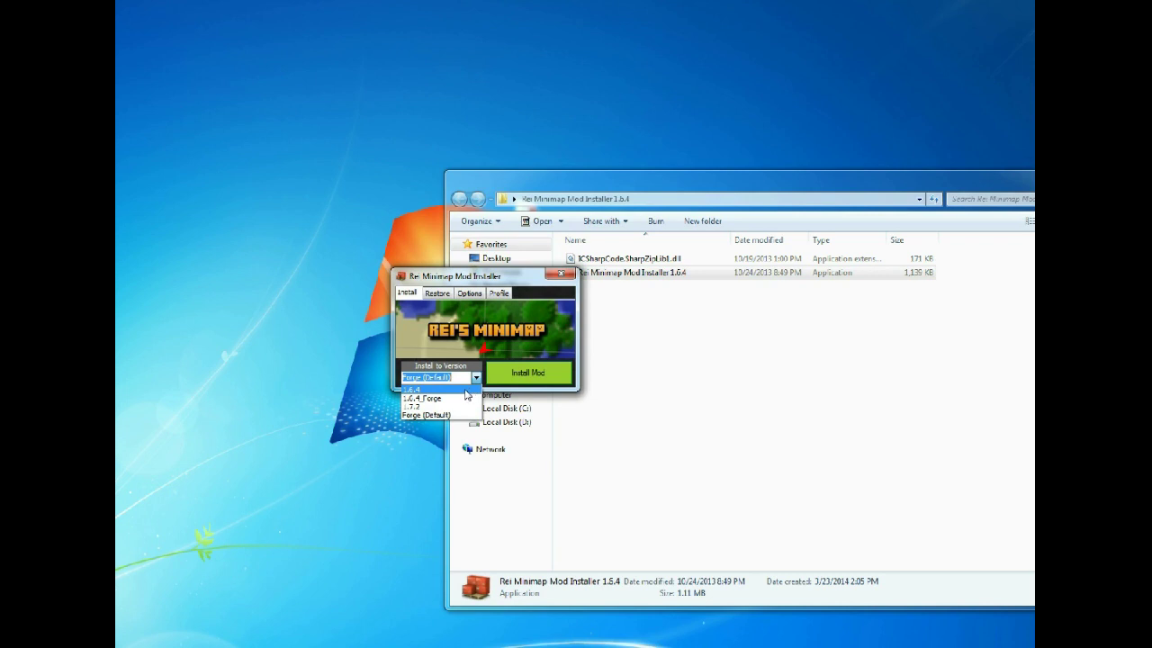
{"action": "left_click", "coordinate": [468, 389]}
{"action": "left_click", "coordinate": [516, 369]}
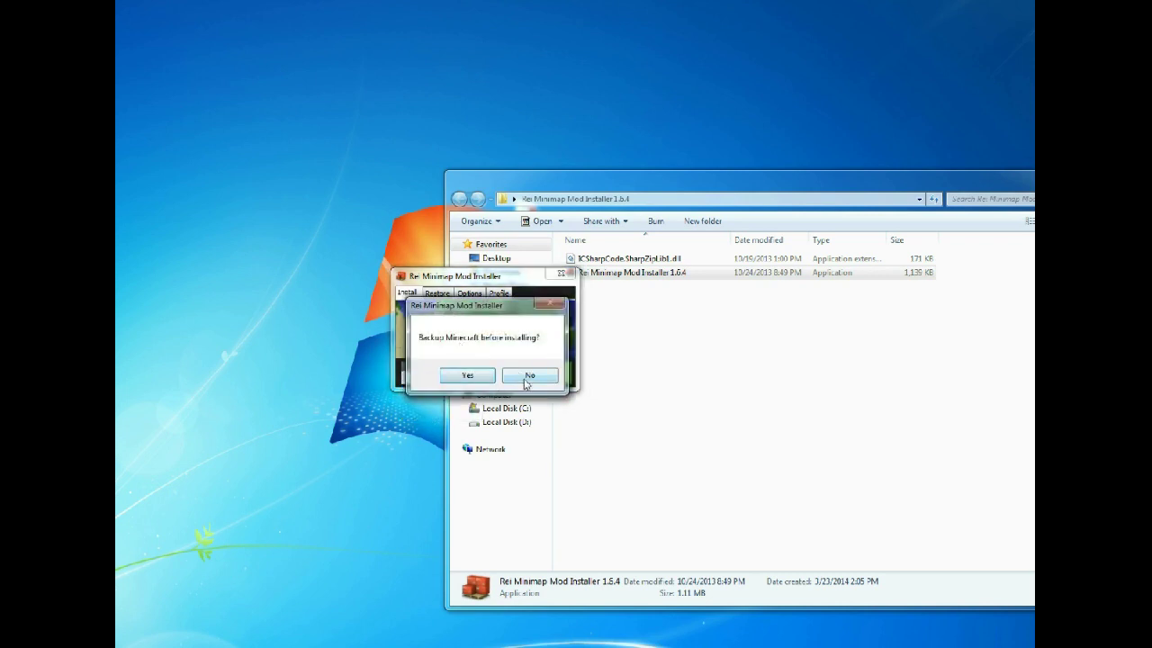
{"action": "left_click", "coordinate": [527, 379]}
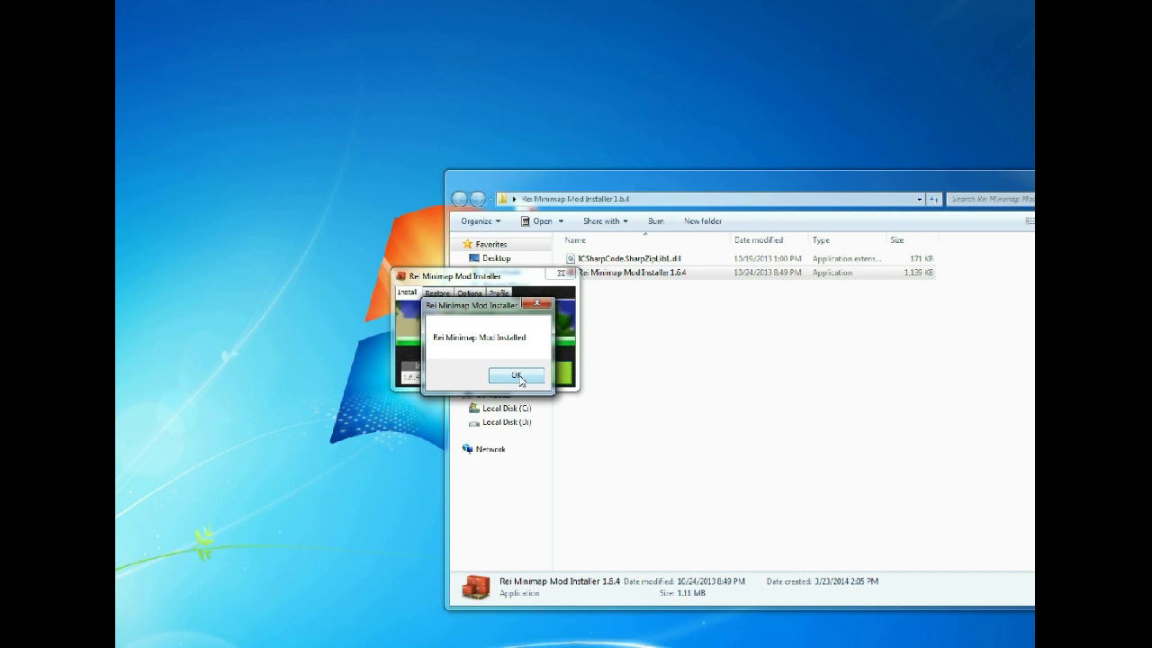
Step: Dismiss the 'Rei Minimap Mod Installed' message and close the installer window
{"action": "left_click", "coordinate": [522, 379]}
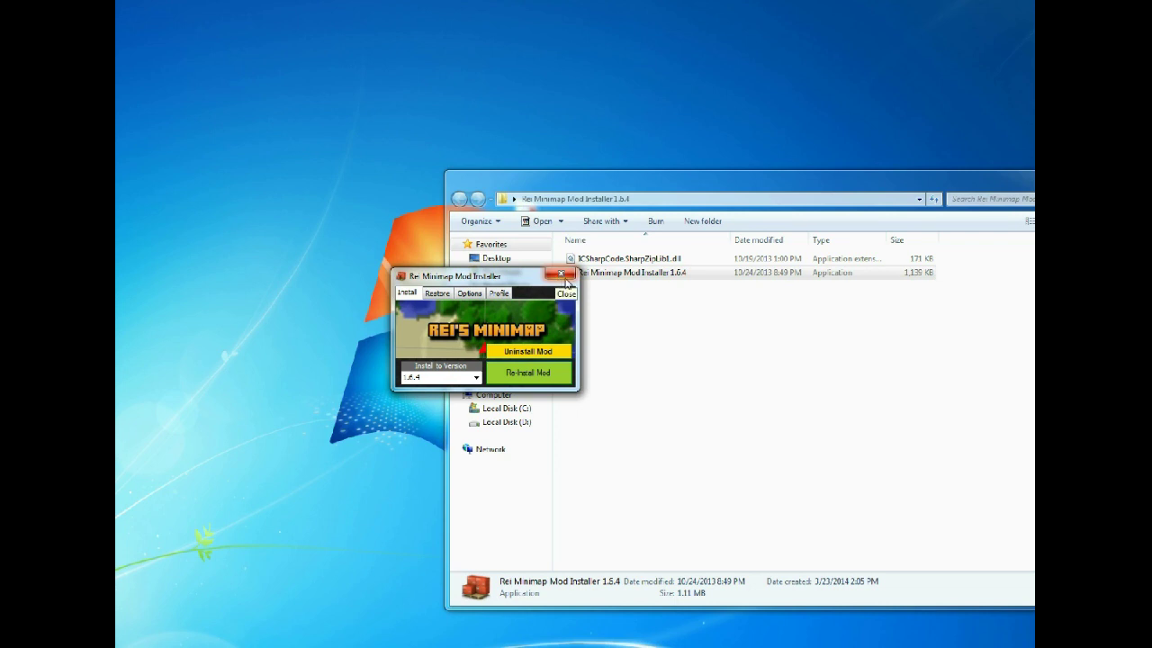
{"action": "left_click", "coordinate": [563, 279]}
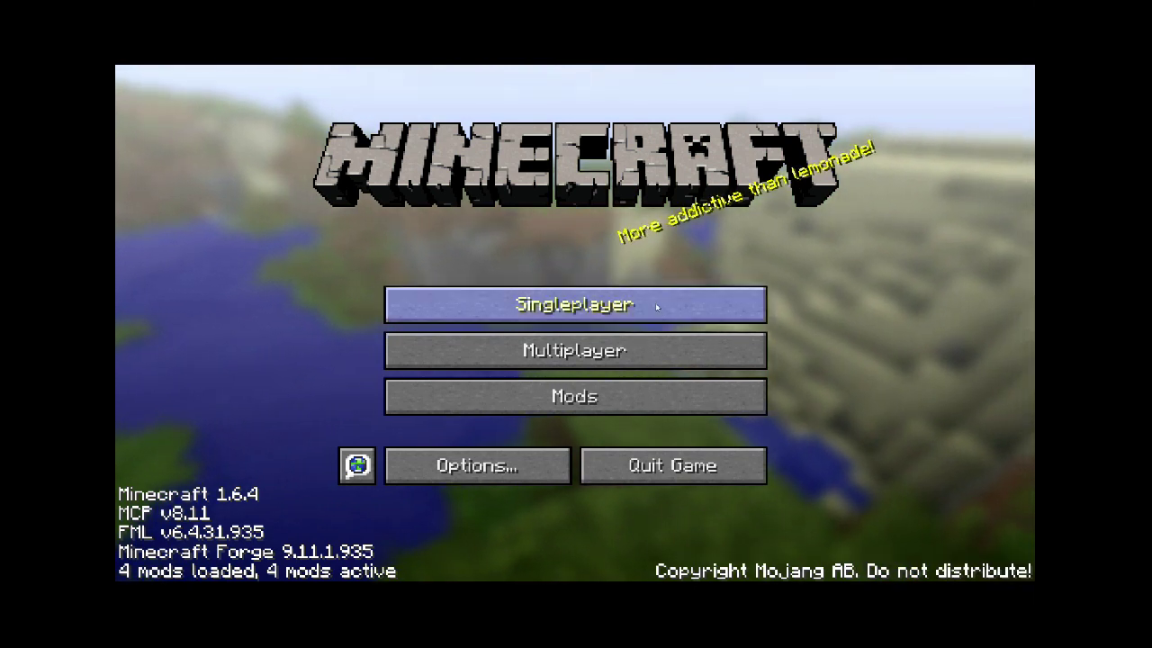
Step: Open Singleplayer and create a new world to play in
{"action": "left_click", "coordinate": [554, 303]}
{"action": "left_click", "coordinate": [654, 506]}
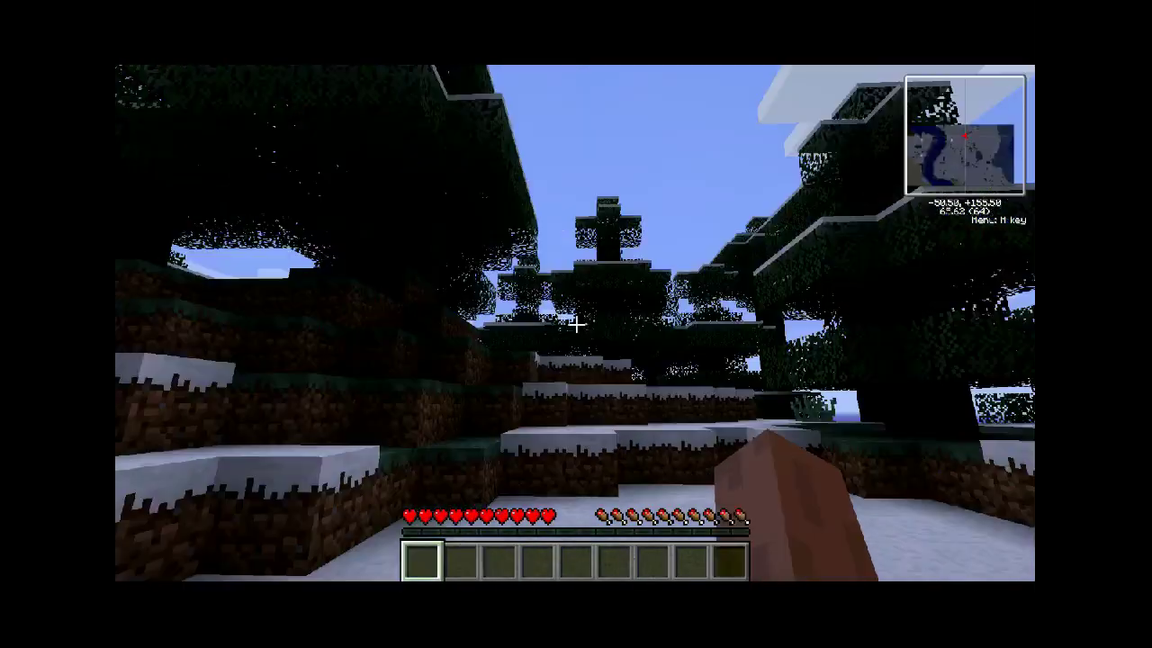
Step: Walk forward through the snowy spruce forest, past the snowy block and flower
{"action": "mouse_move", "coordinate": [575, 324]}
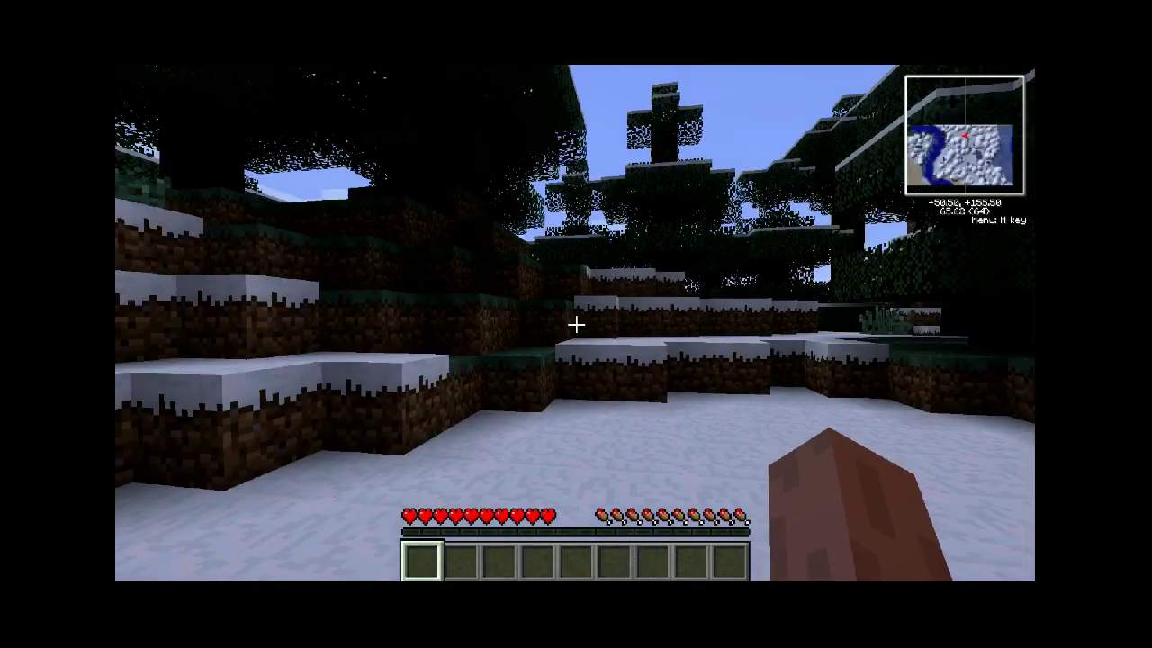
{"action": "key", "text": "w"}
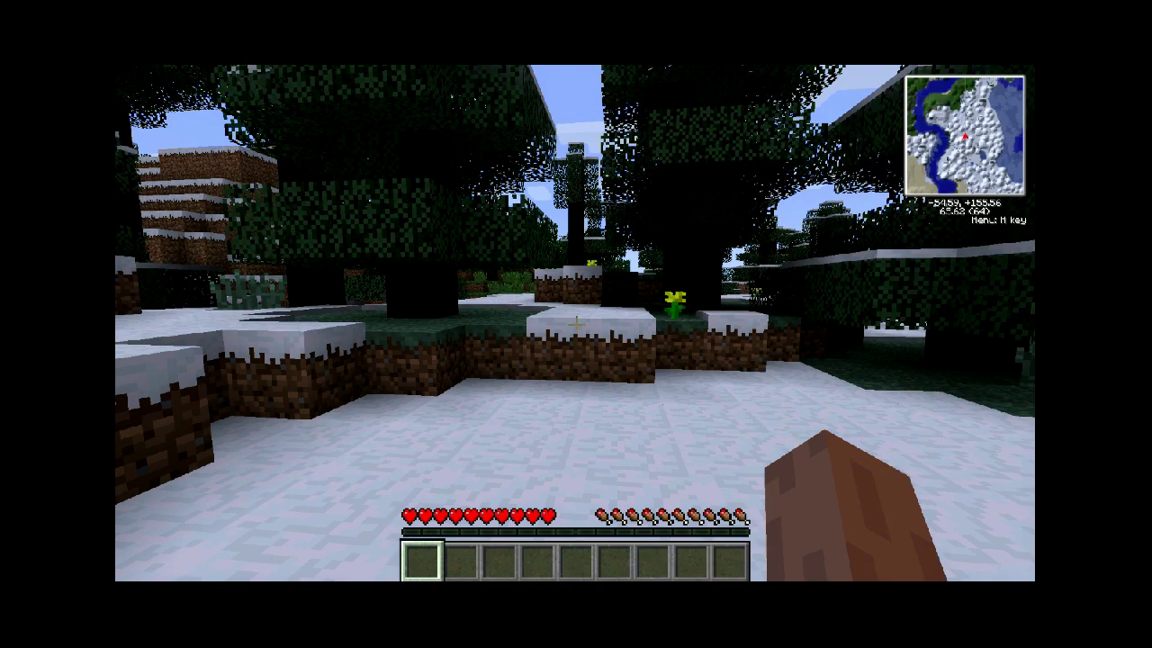
{"action": "key", "text": "w"}
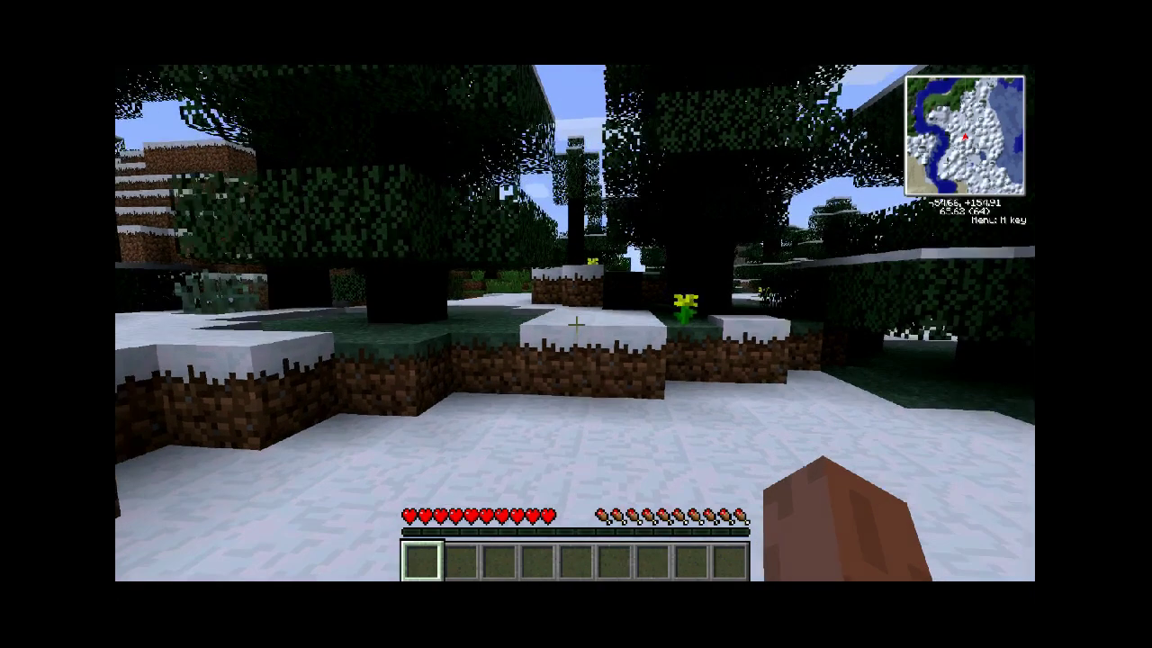
{"action": "key", "text": "w"}
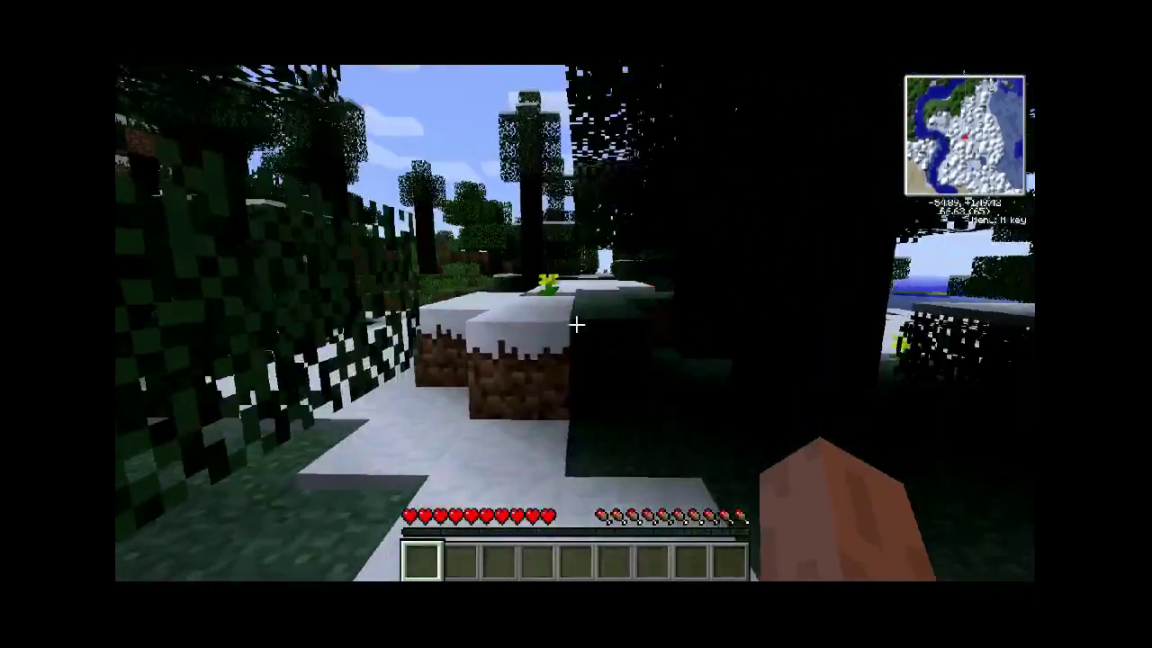
{"action": "key", "text": "w"}
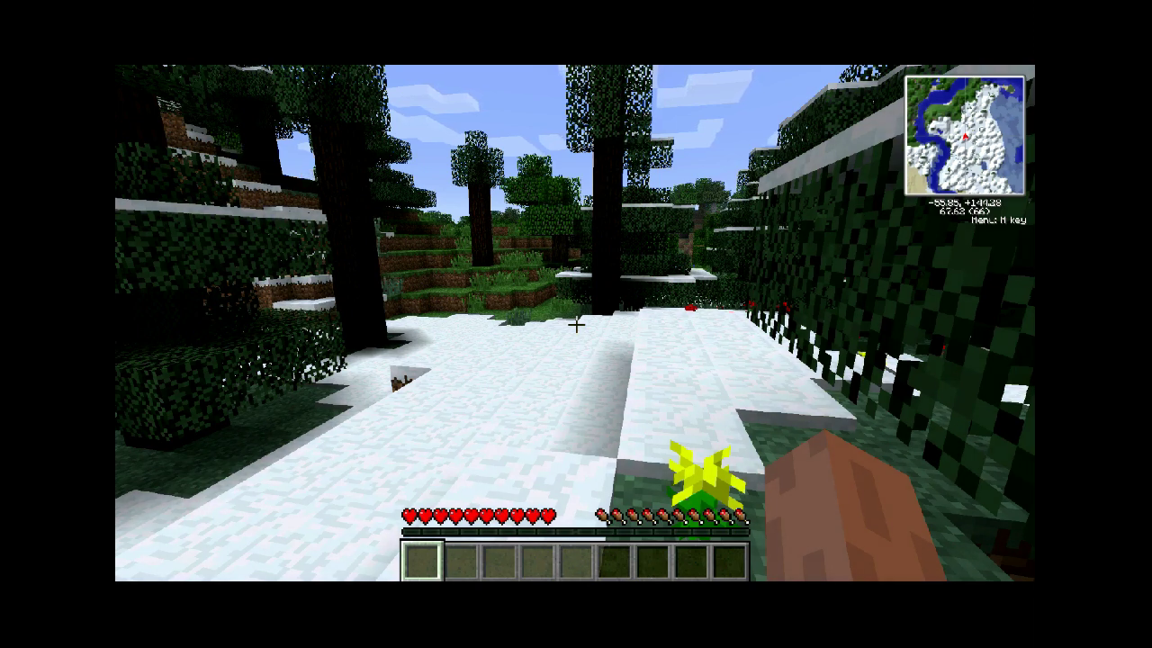
{"action": "mouse_move", "coordinate": [656, 326]}
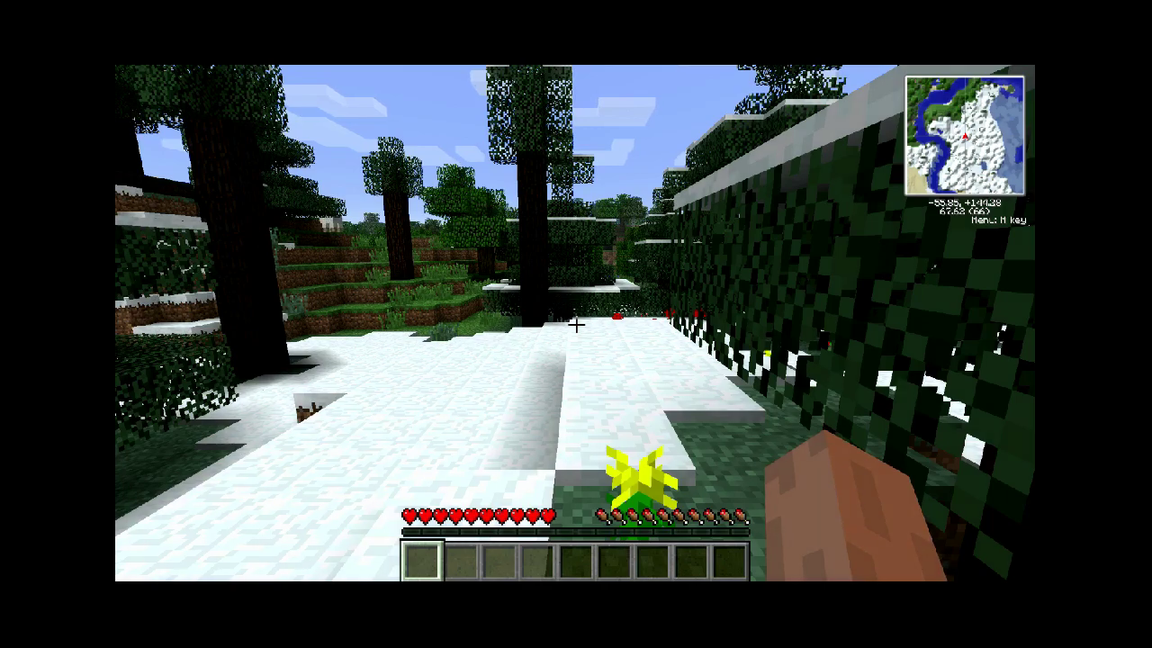
{"action": "key", "text": "w"}
{"action": "mouse_move", "coordinate": [468, 306]}
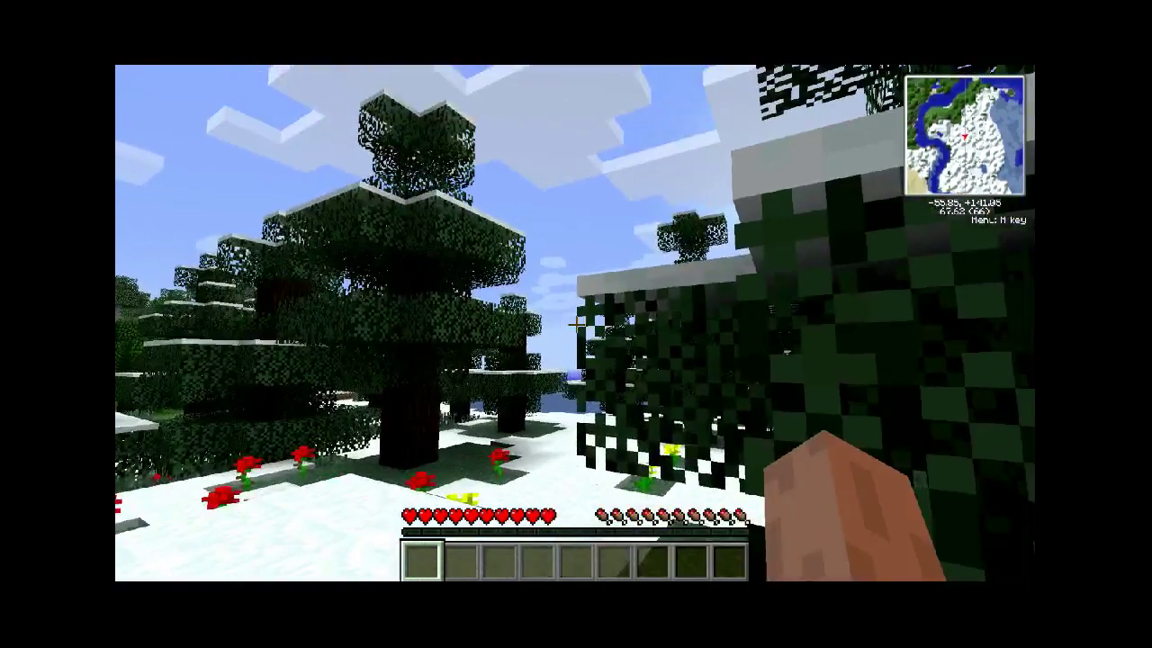
{"action": "key", "text": "w"}
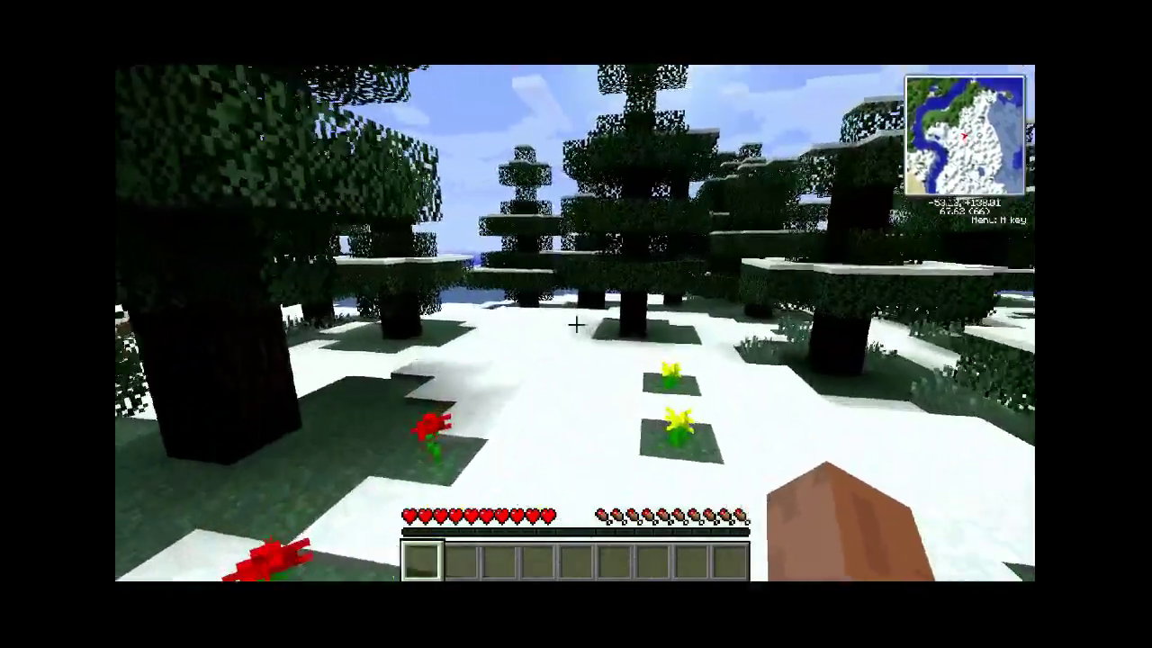
Step: Continue past the flowers and tall grass along the shore, then out into the lake
{"action": "key", "text": "w"}
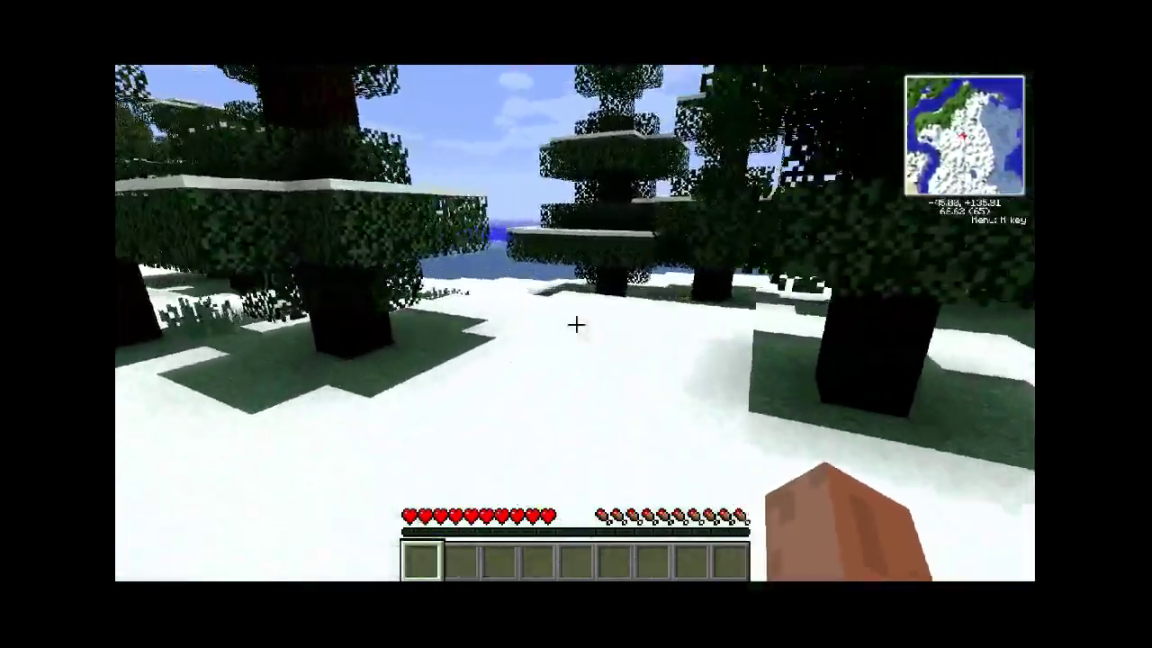
{"action": "key", "text": "w"}
{"action": "mouse_move", "coordinate": [504, 324]}
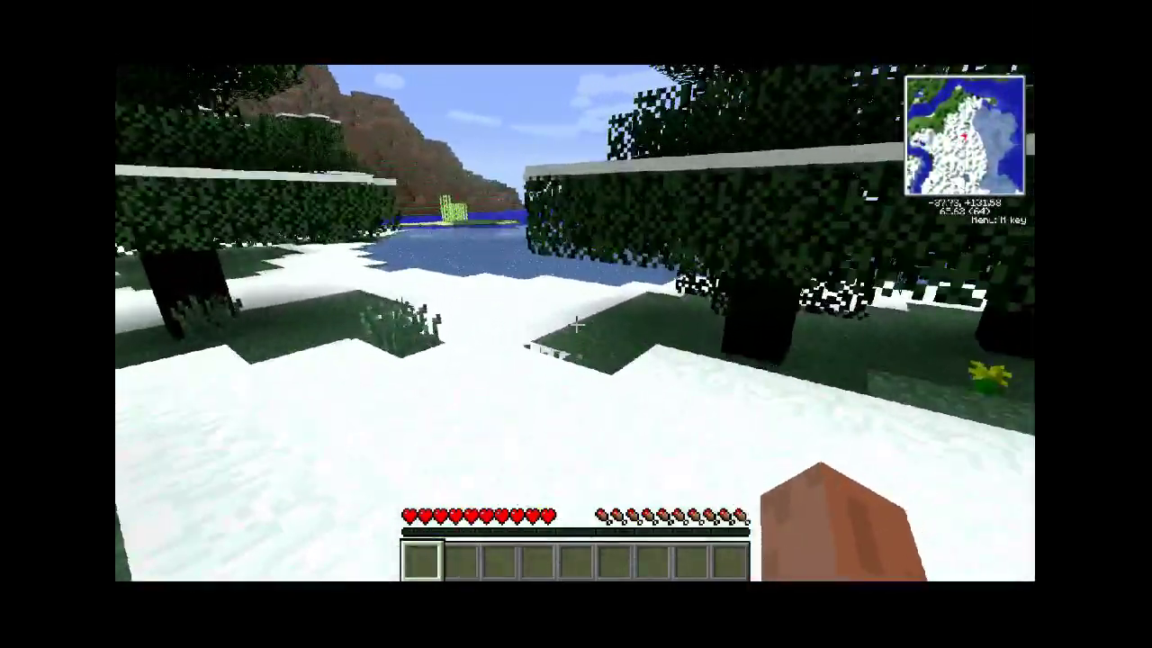
{"action": "key", "text": "w"}
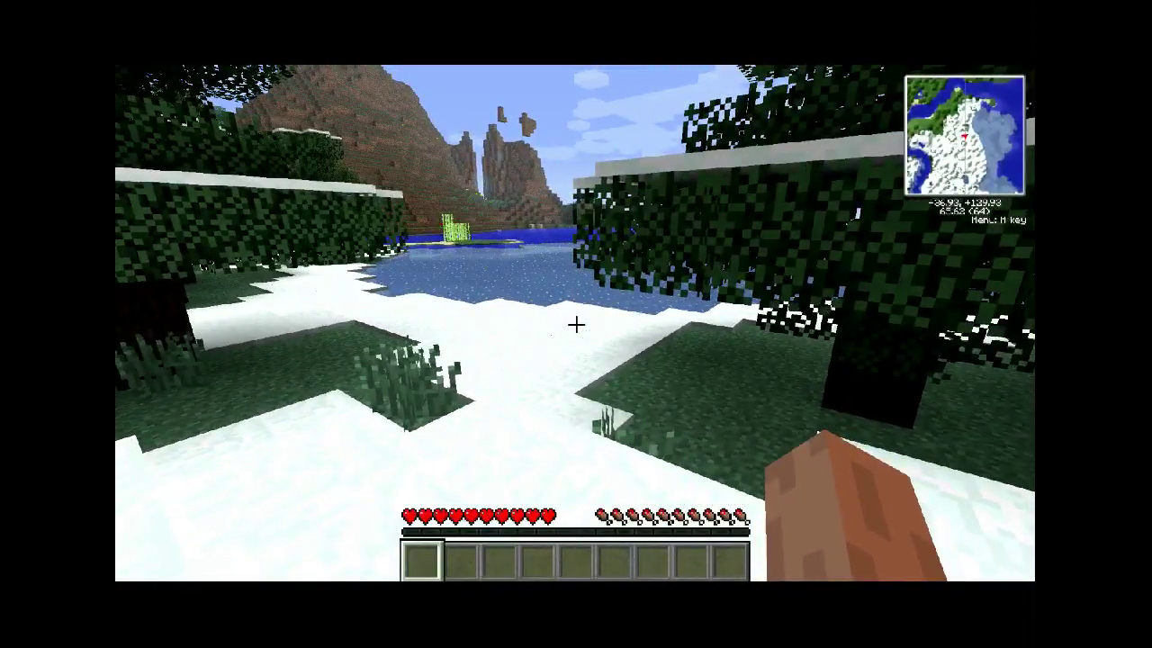
{"action": "key", "text": "w"}
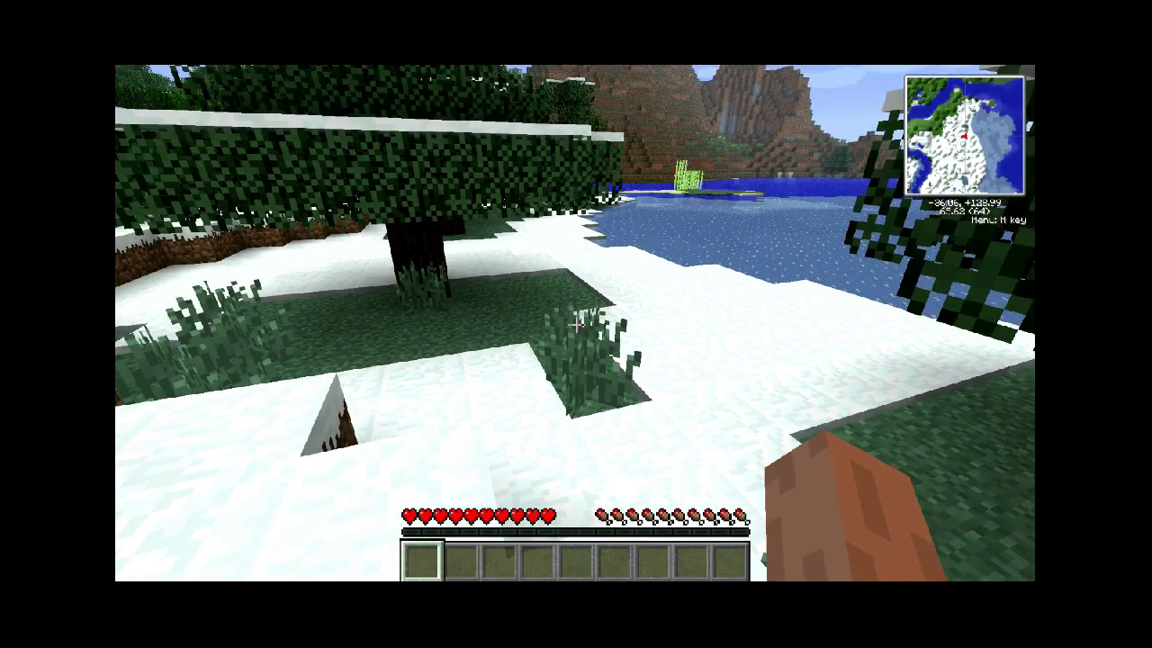
{"action": "key", "text": "w"}
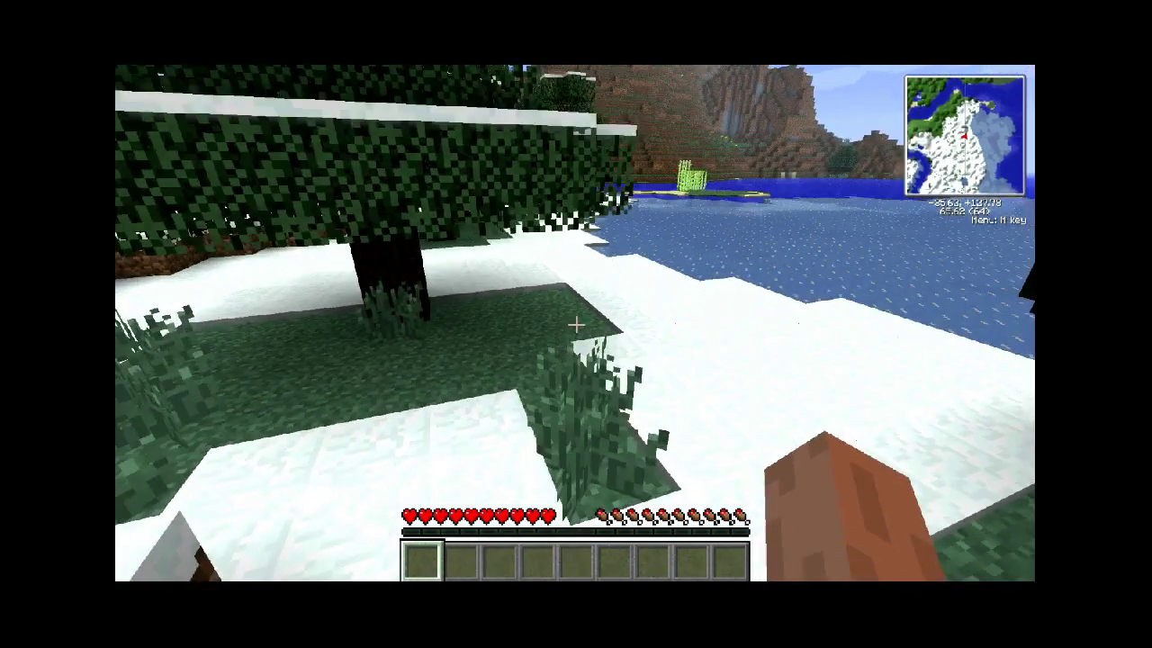
{"action": "key", "text": "w"}
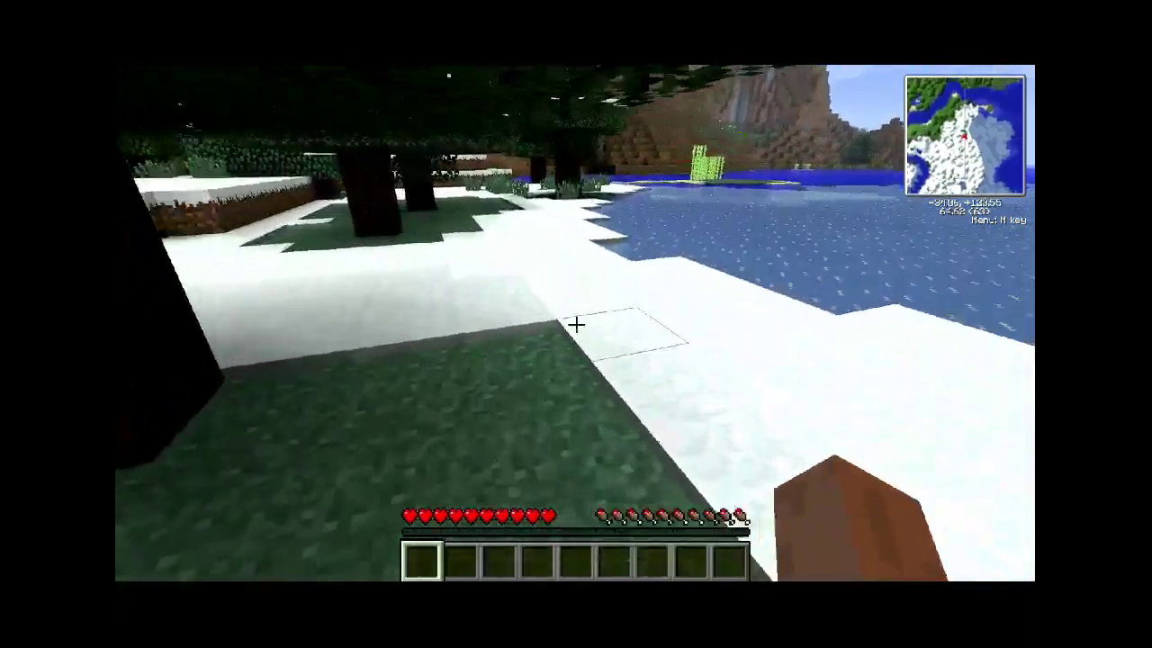
{"action": "key", "text": "w"}
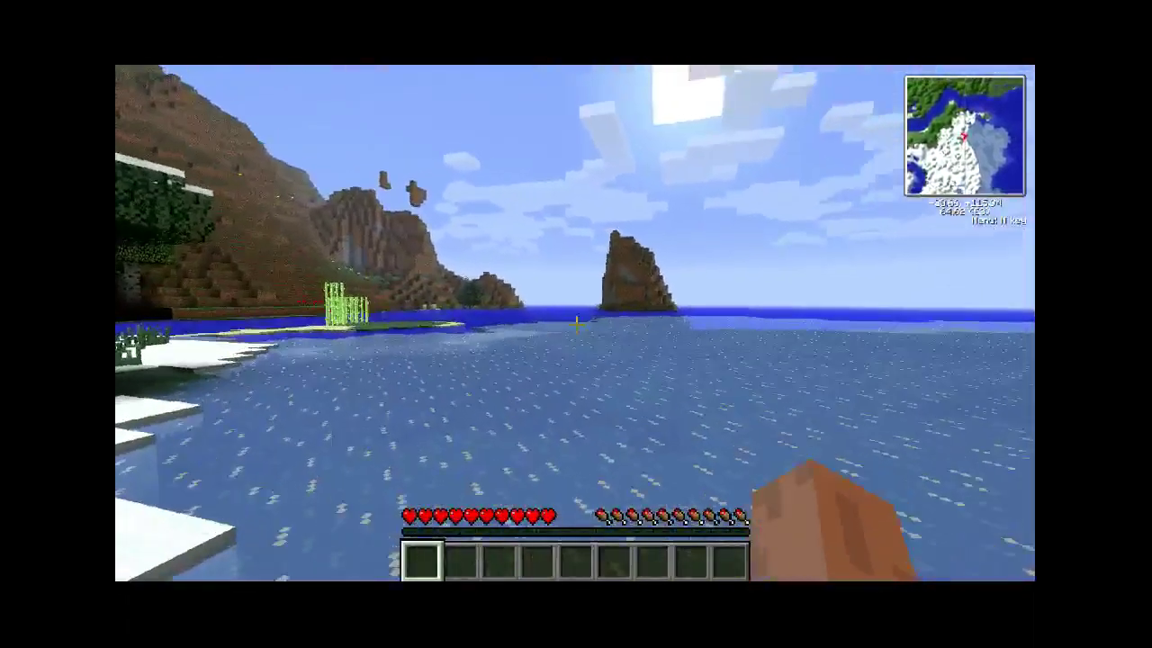
{"action": "key", "text": "w"}
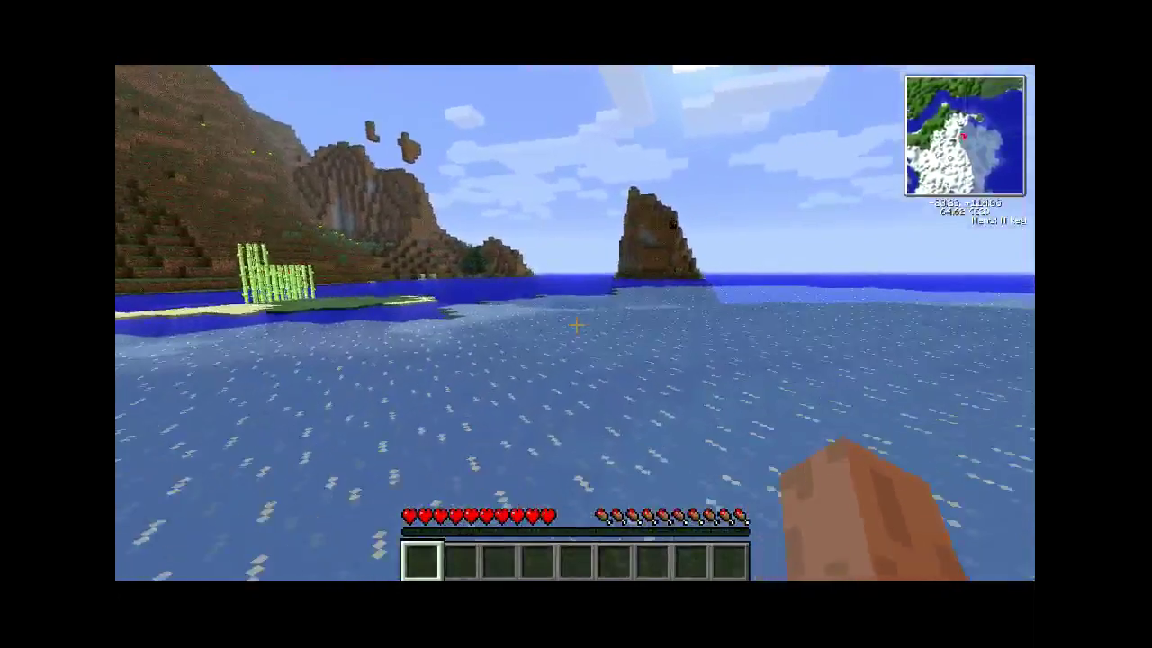